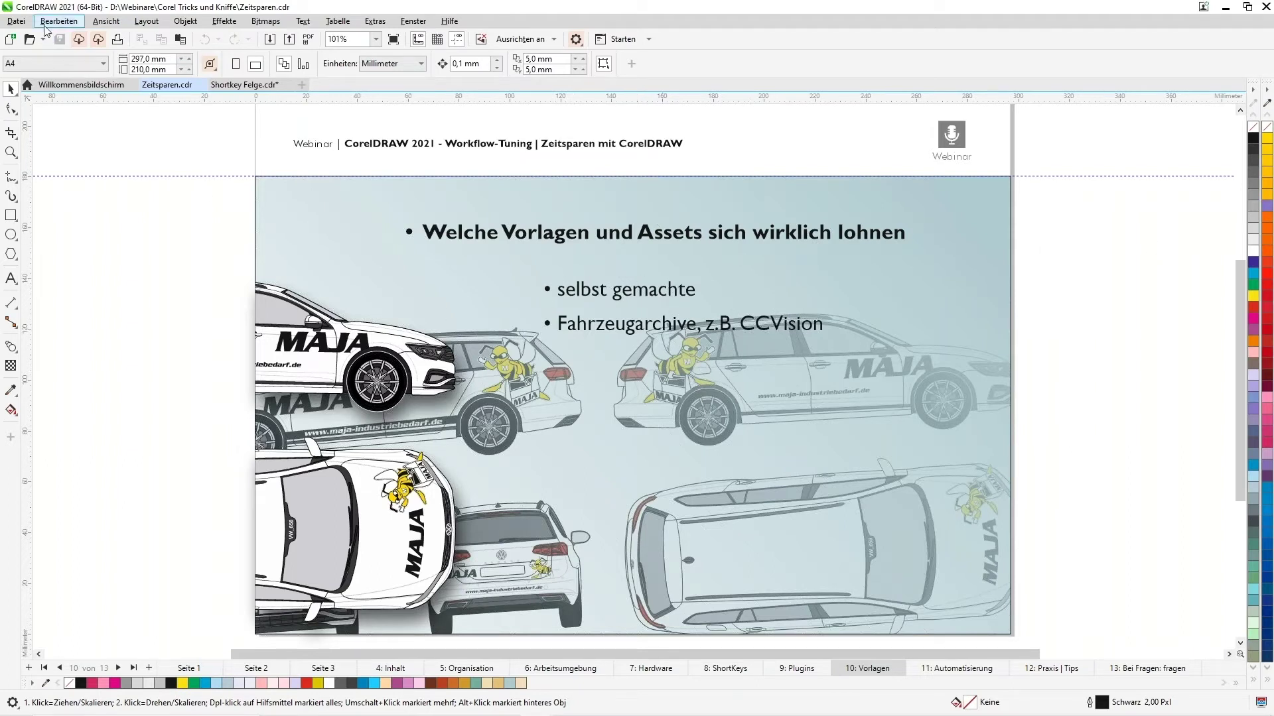
Open the envelope drawing Vorlage Briefhüllen.cdr and check the frame on the envelope's front panel
click(18, 23)
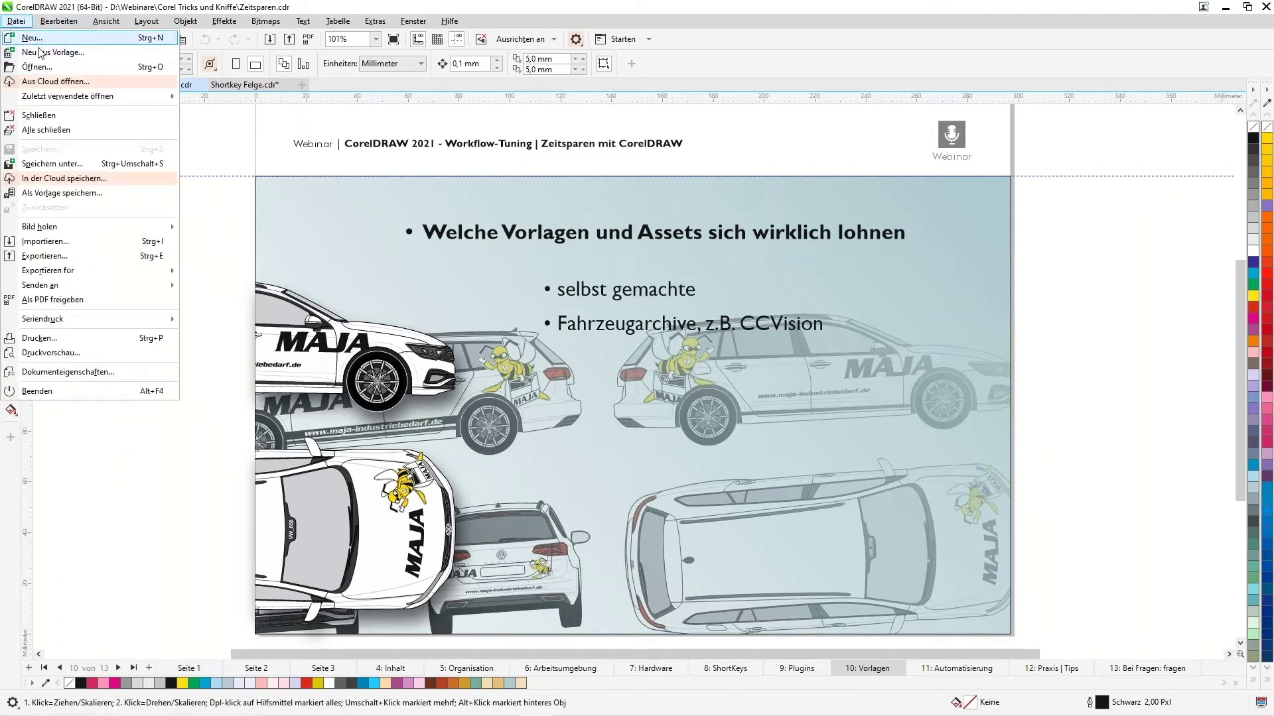
click(148, 68)
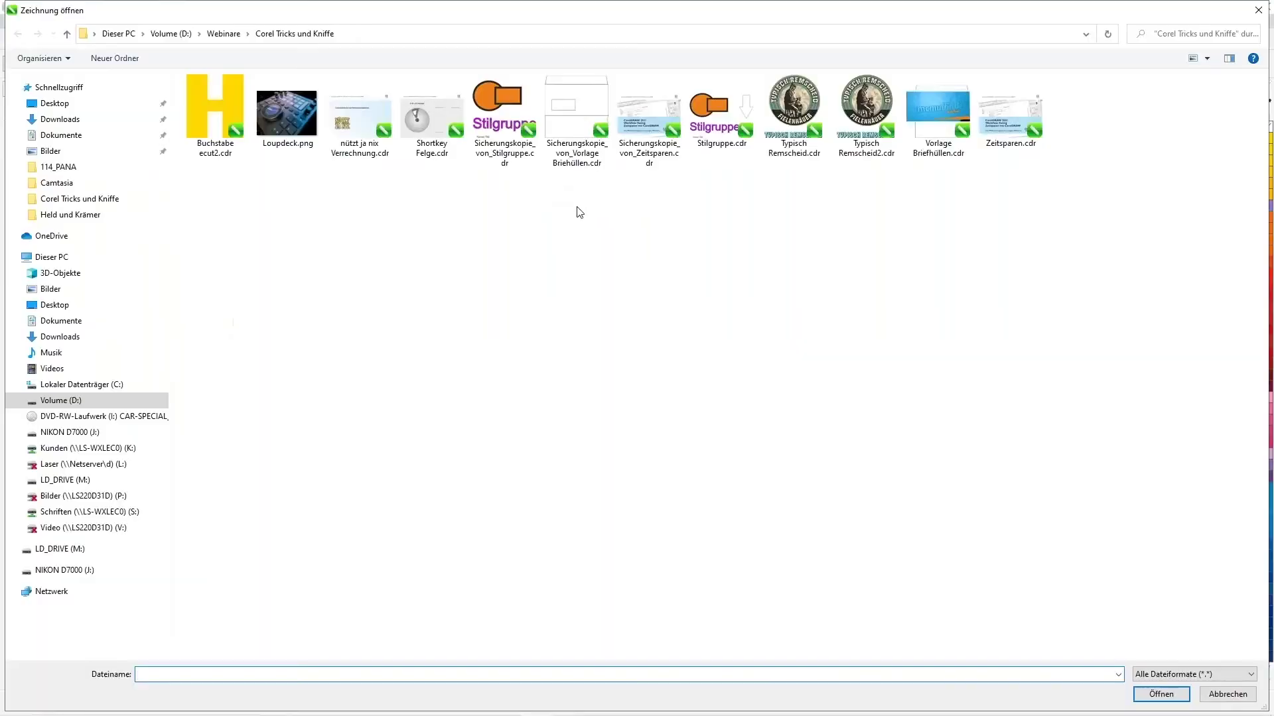
click(936, 100)
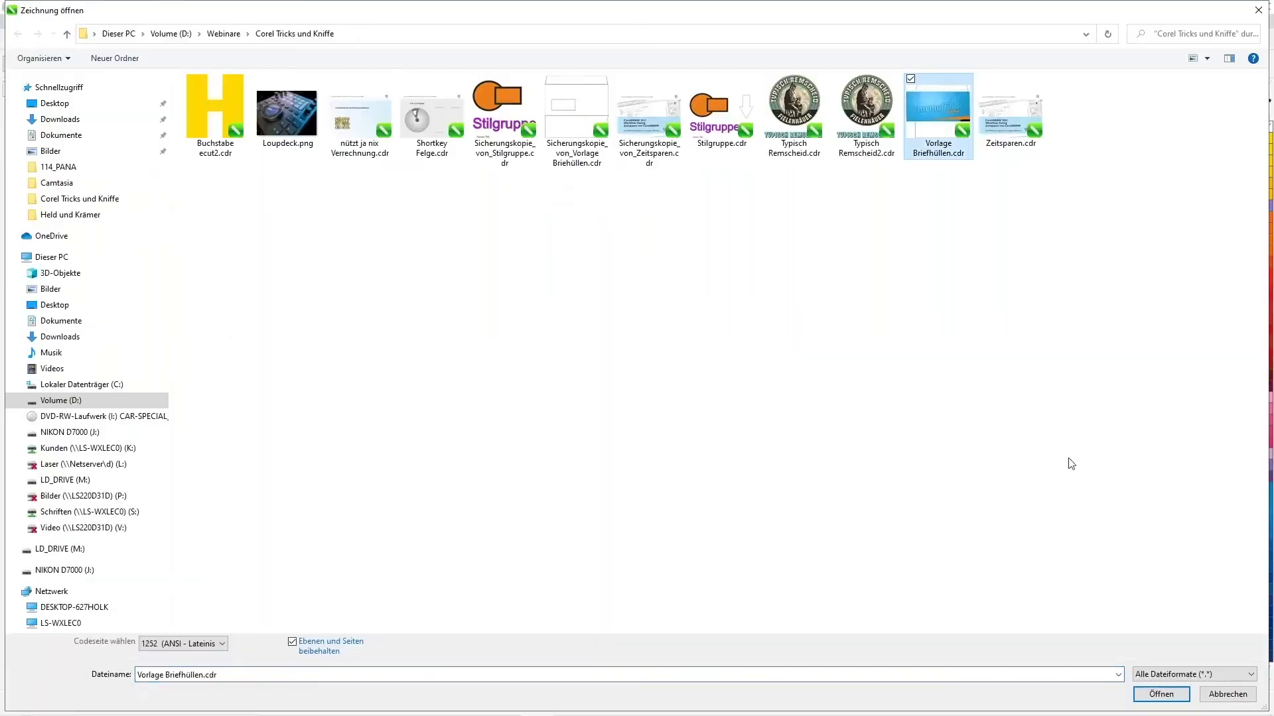
click(1155, 693)
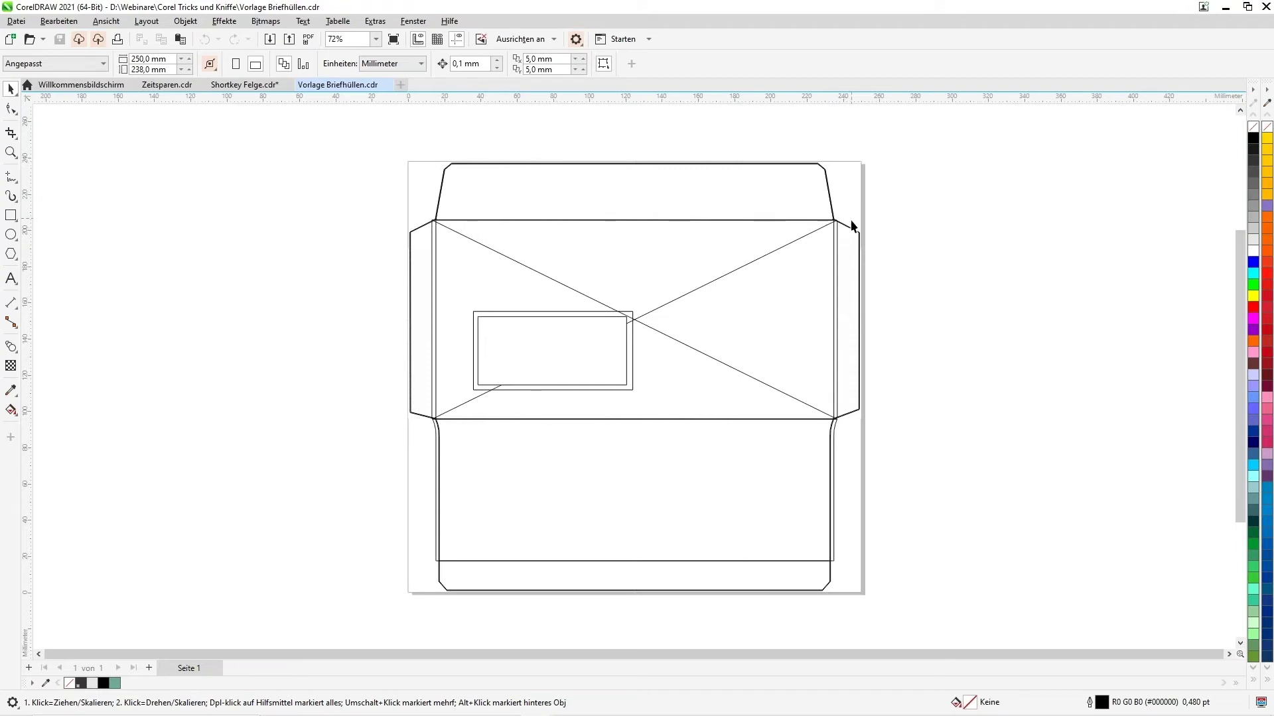
click(510, 257)
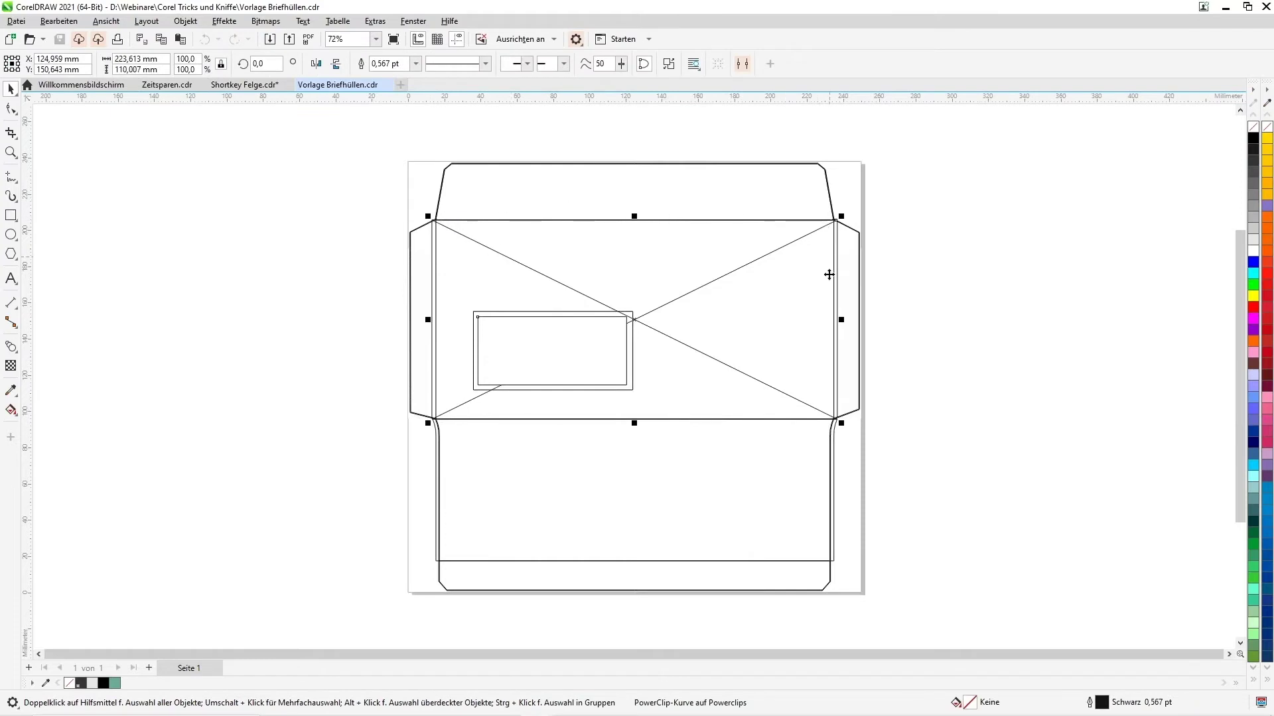
click(977, 257)
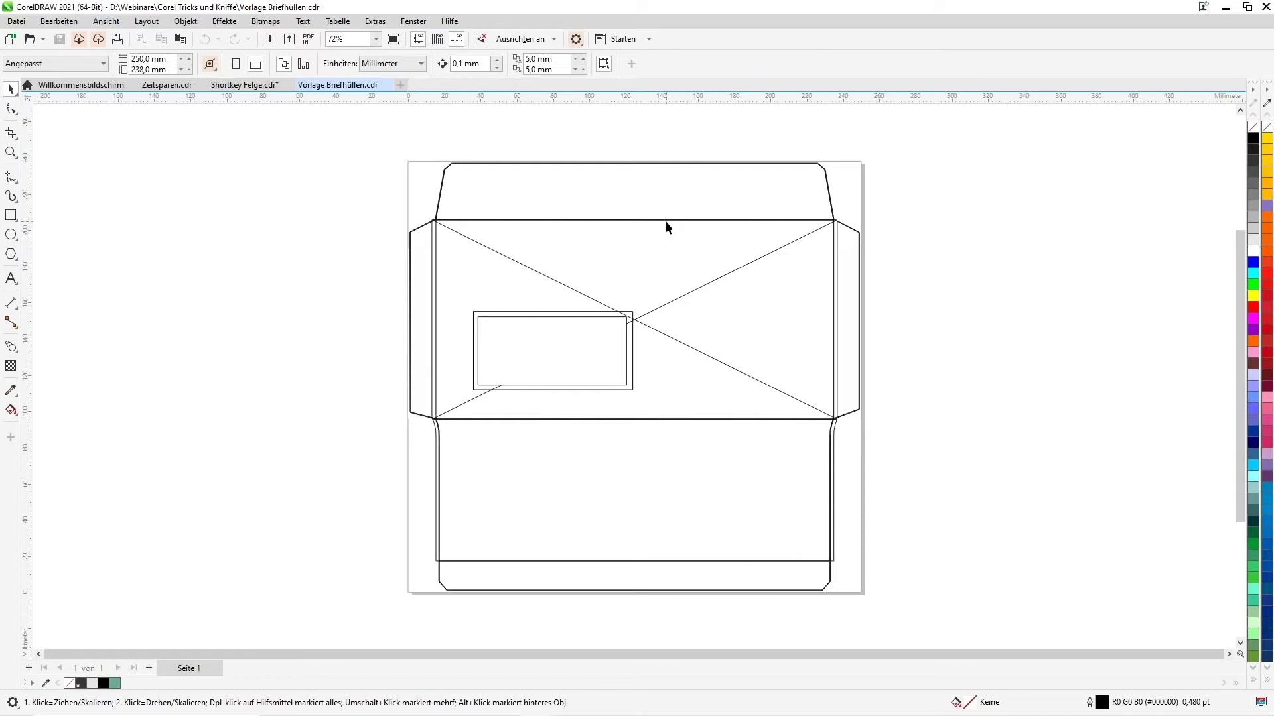
Show the Objects docker and look through the Dokument, Powerclips and Vorlage layers of the envelope
key(ctrl+shift+o)
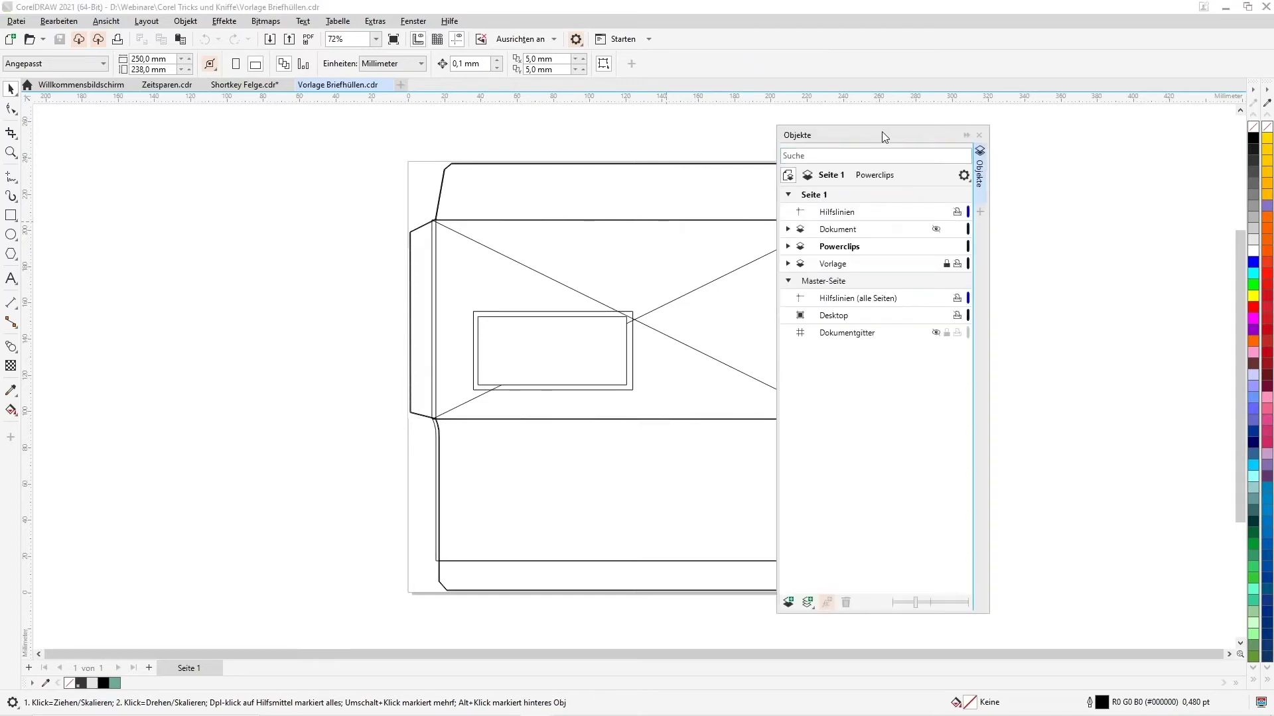
drag(882, 132, 869, 133)
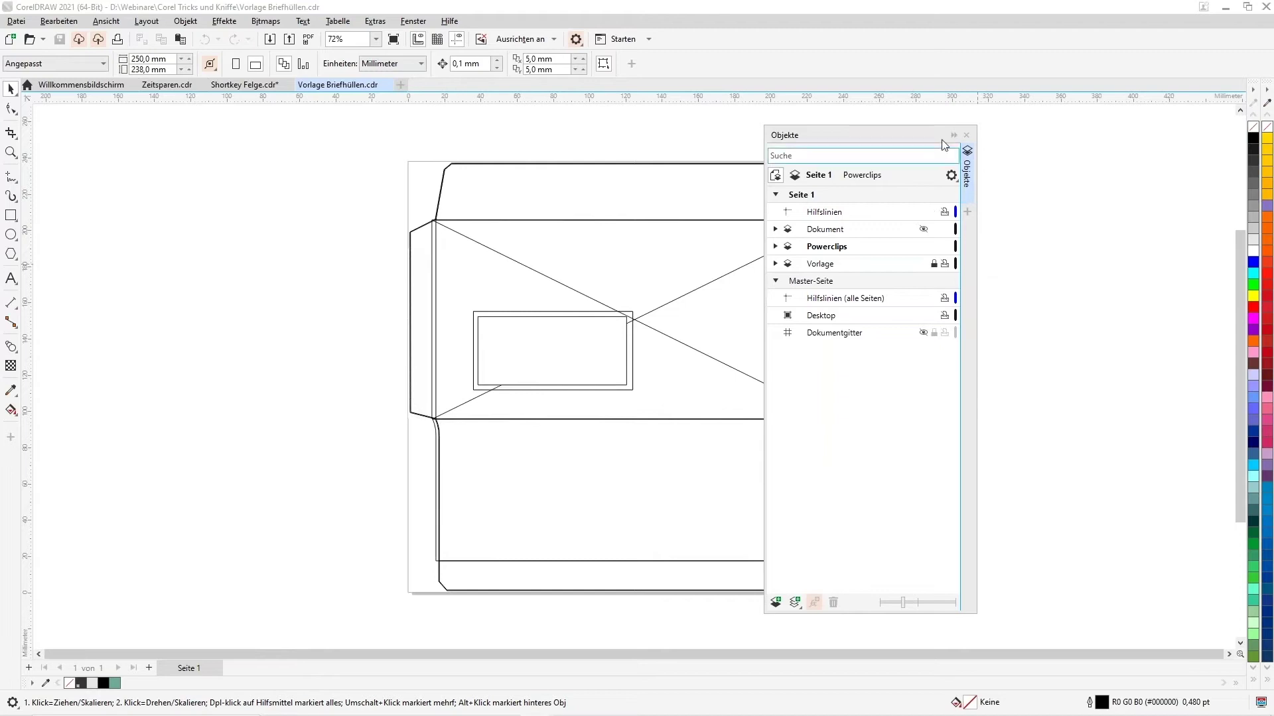
drag(979, 264, 977, 259)
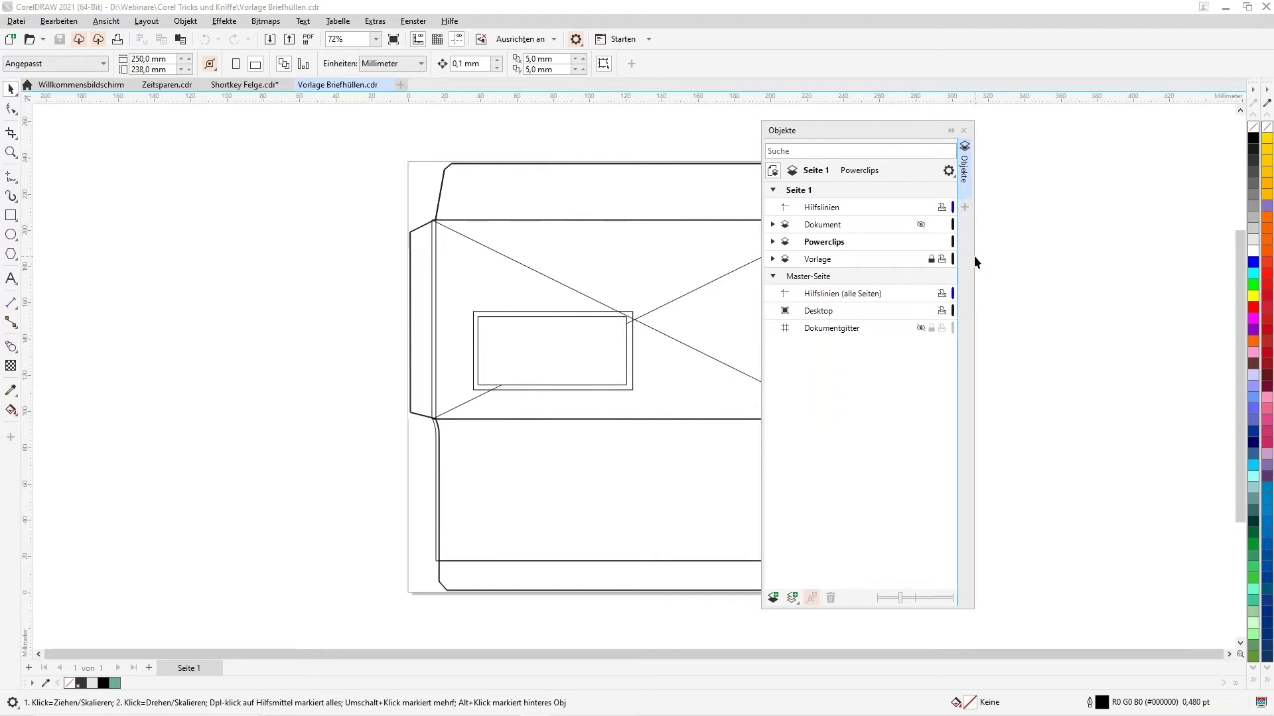
click(773, 225)
click(786, 229)
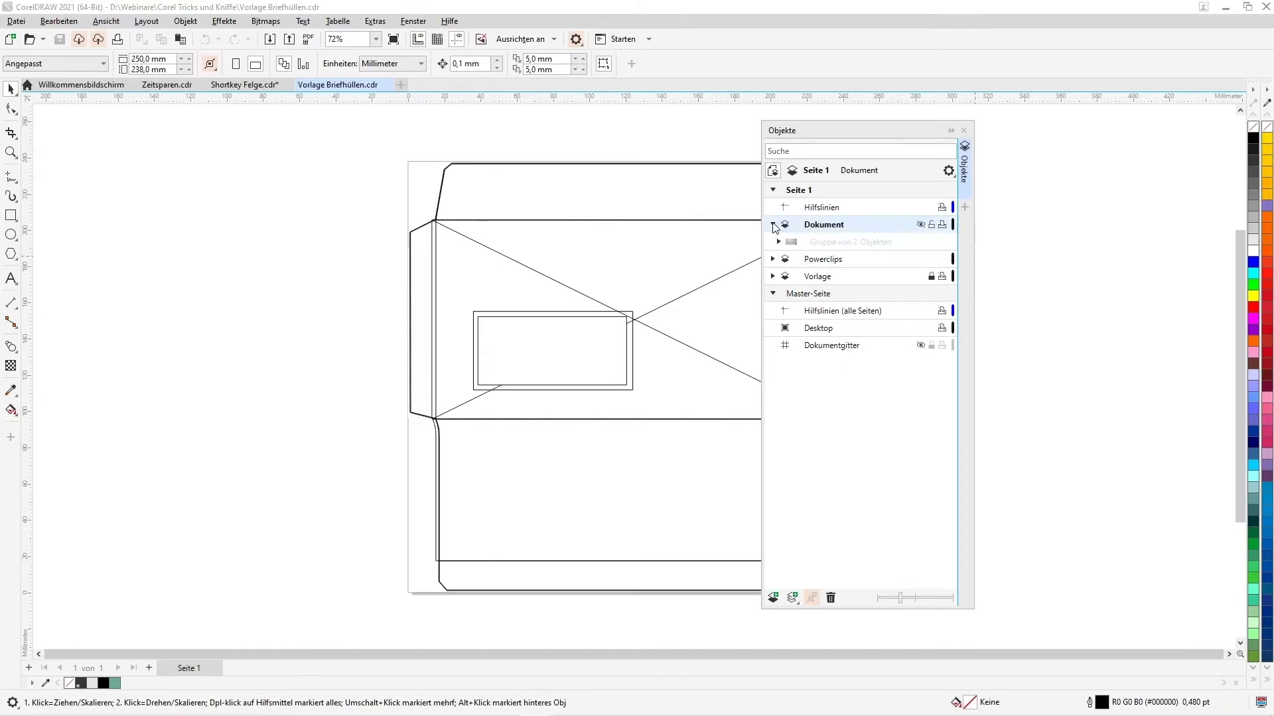
click(772, 225)
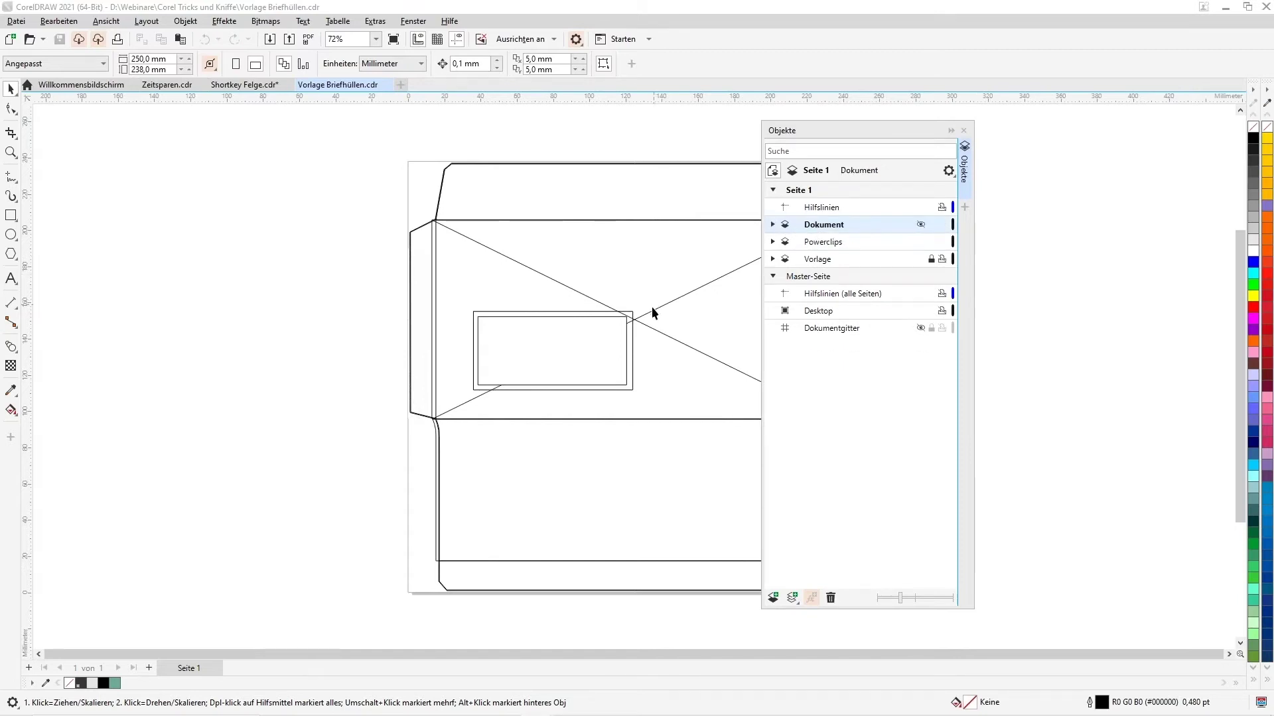
click(814, 244)
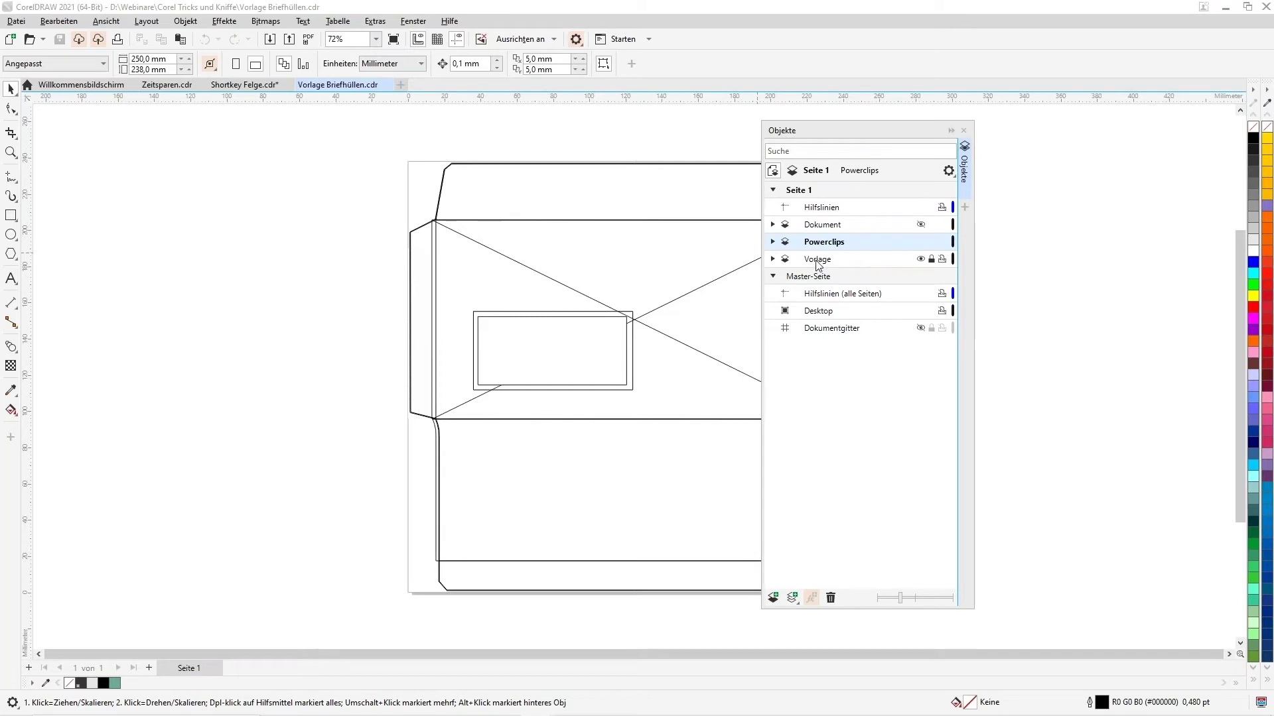
click(824, 263)
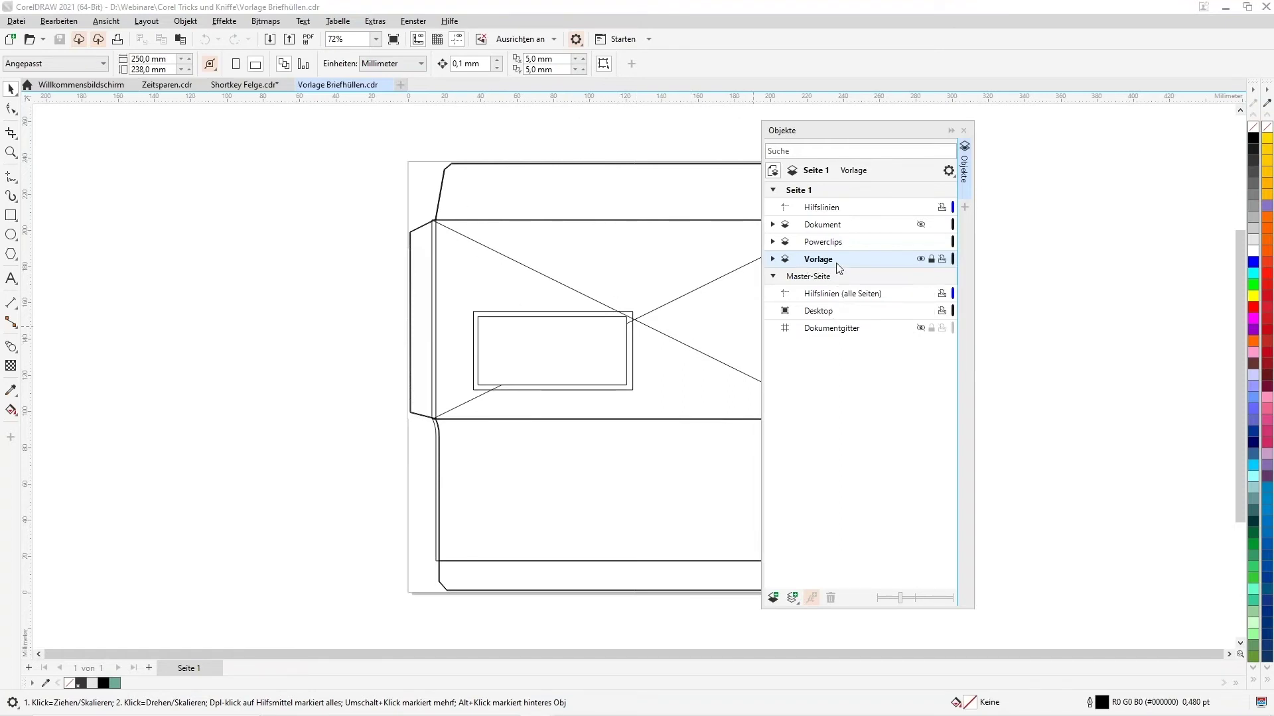
Place the Dokument layer's artwork group inside the envelope front's PowerClip frame, with the Objects docker moved clear of the page
click(856, 226)
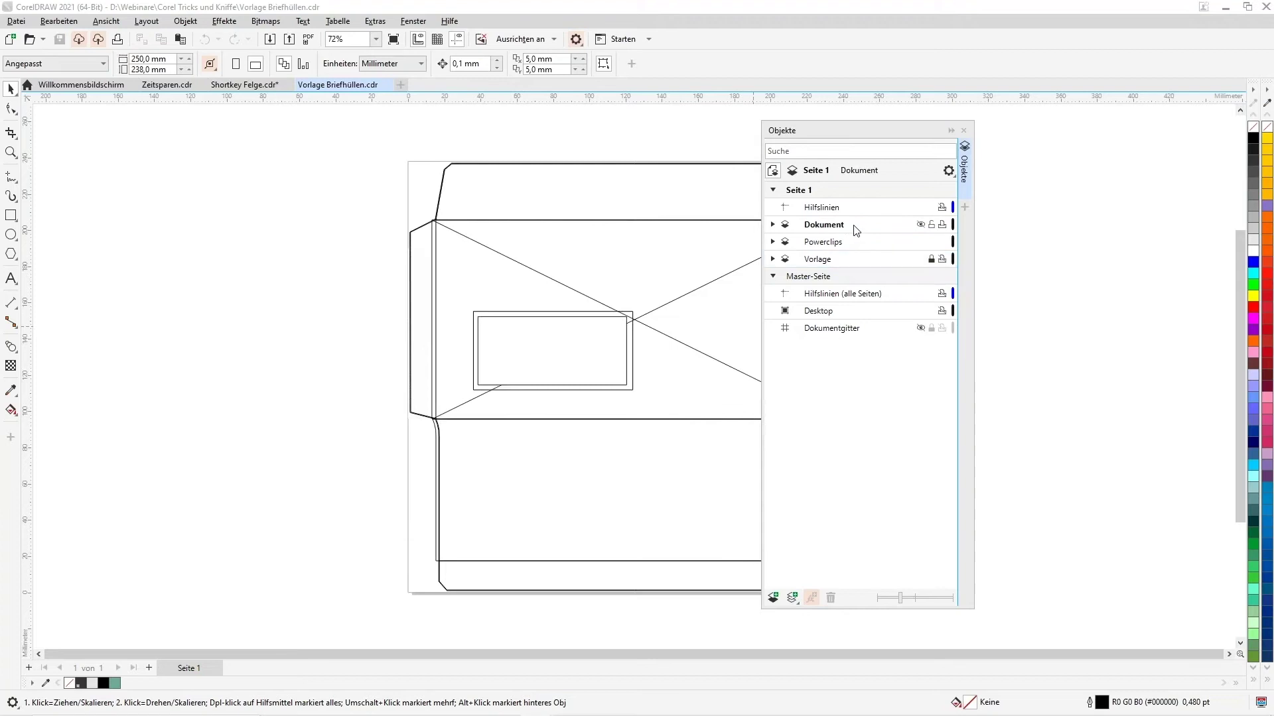
key(ctrl+v)
drag(895, 130, 1038, 135)
drag(622, 312, 632, 305)
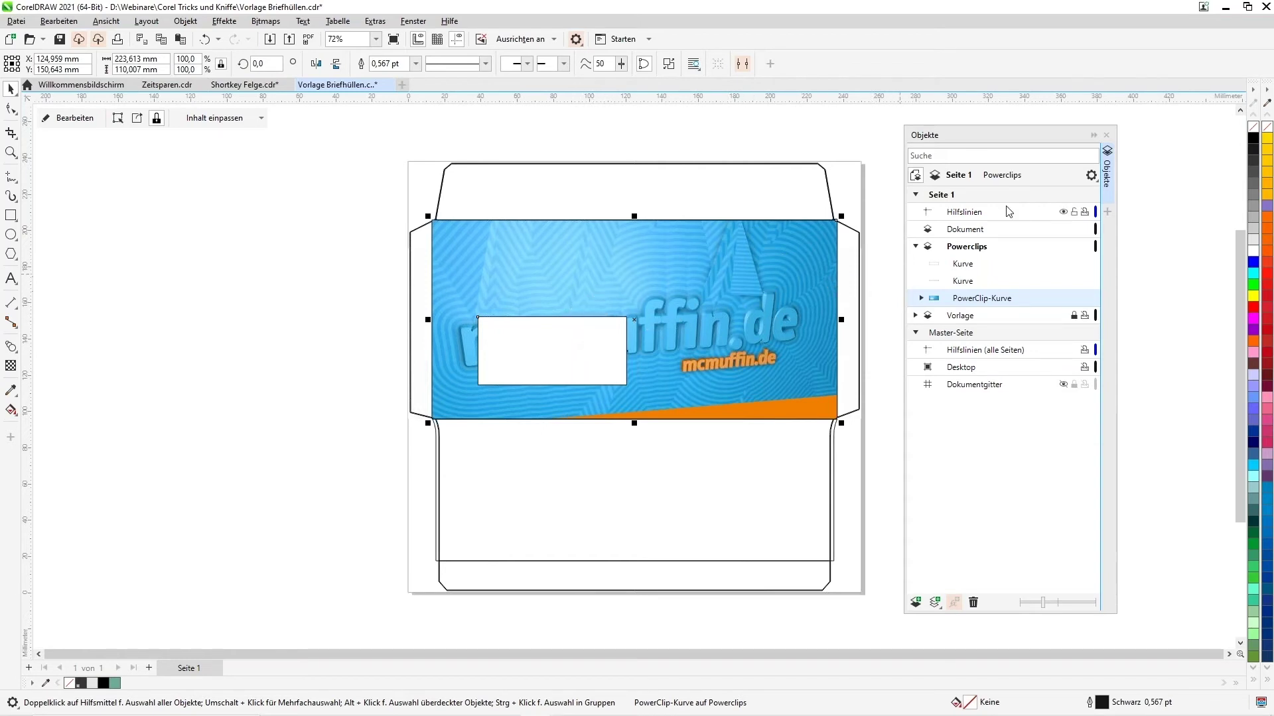
drag(1028, 130, 1051, 132)
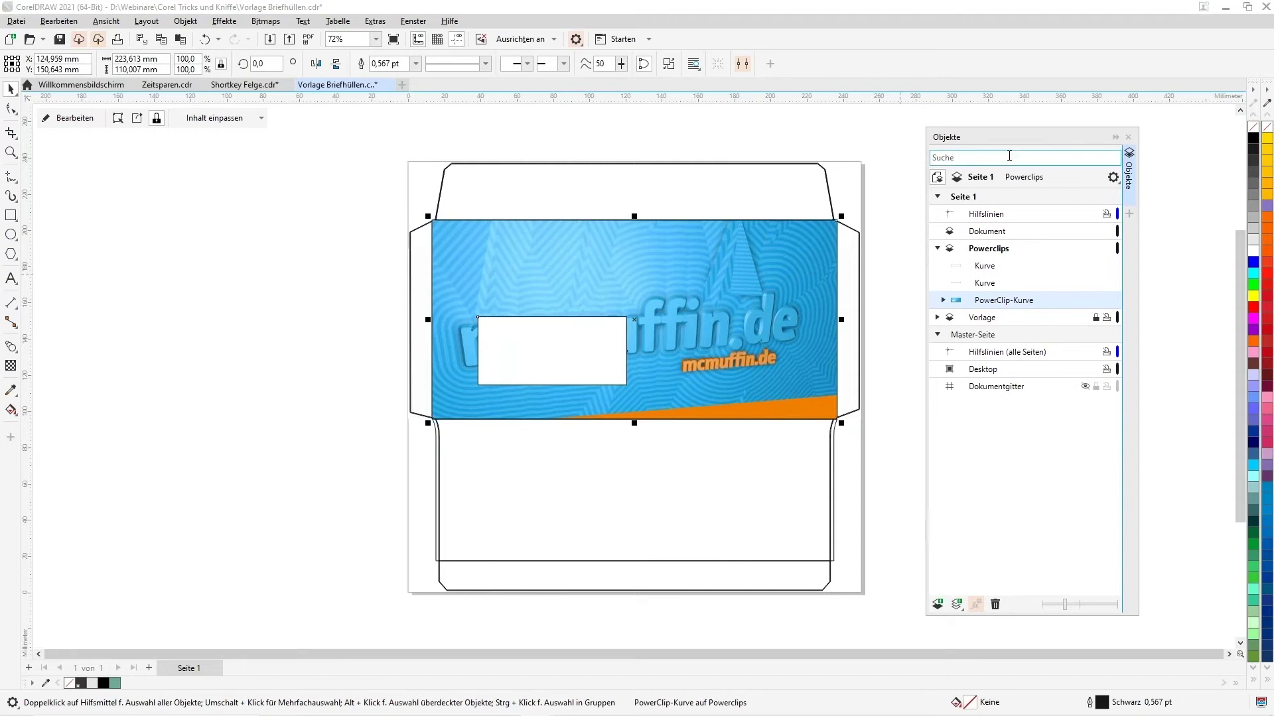
drag(987, 142, 967, 137)
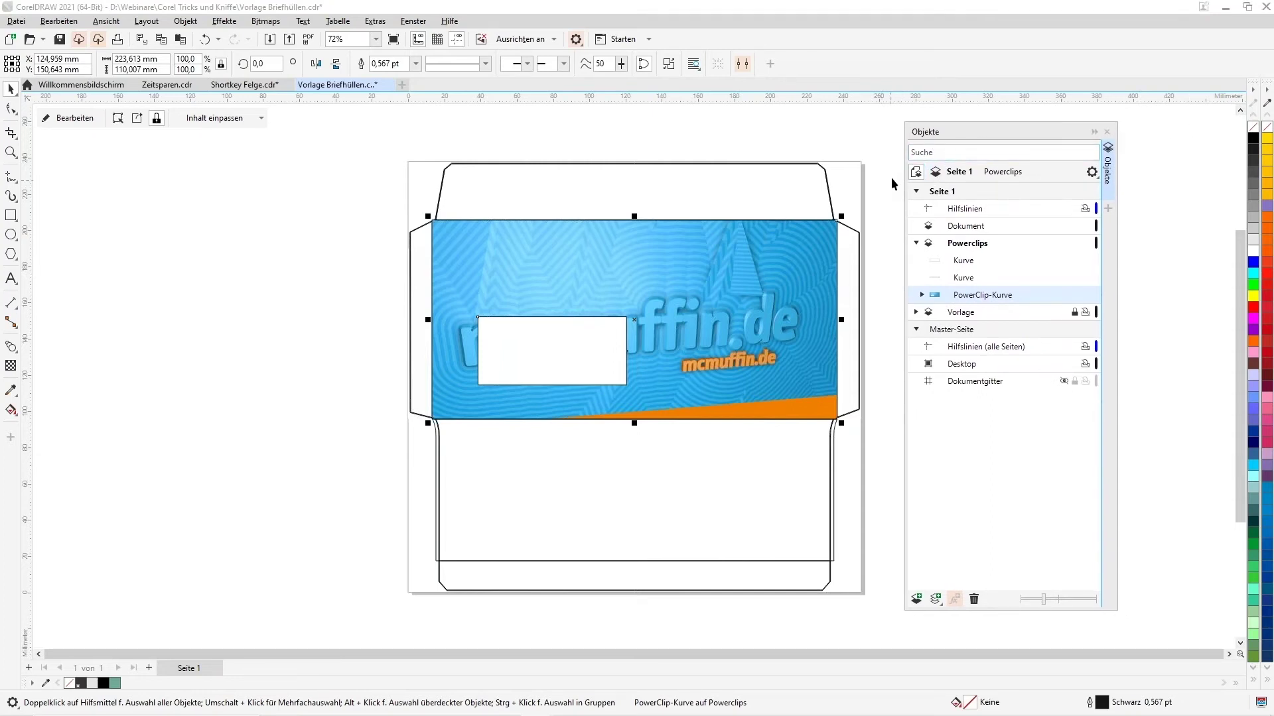
drag(983, 136, 992, 142)
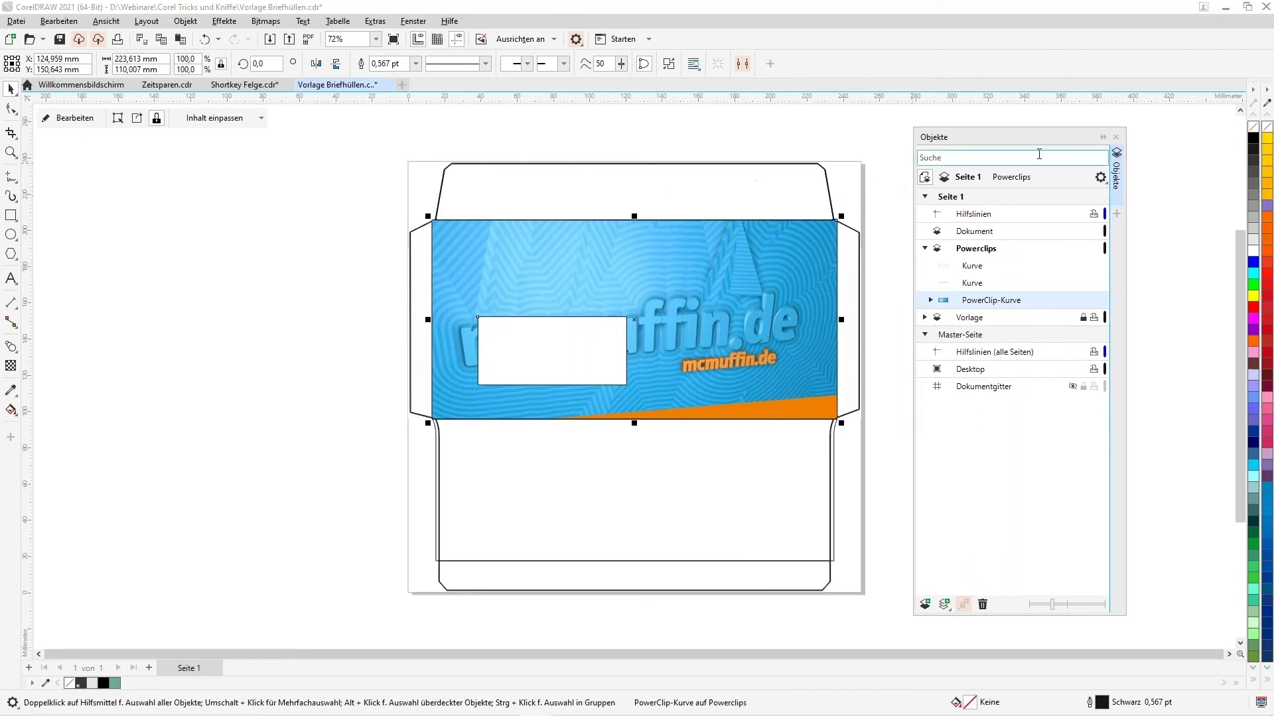
drag(995, 137, 1000, 137)
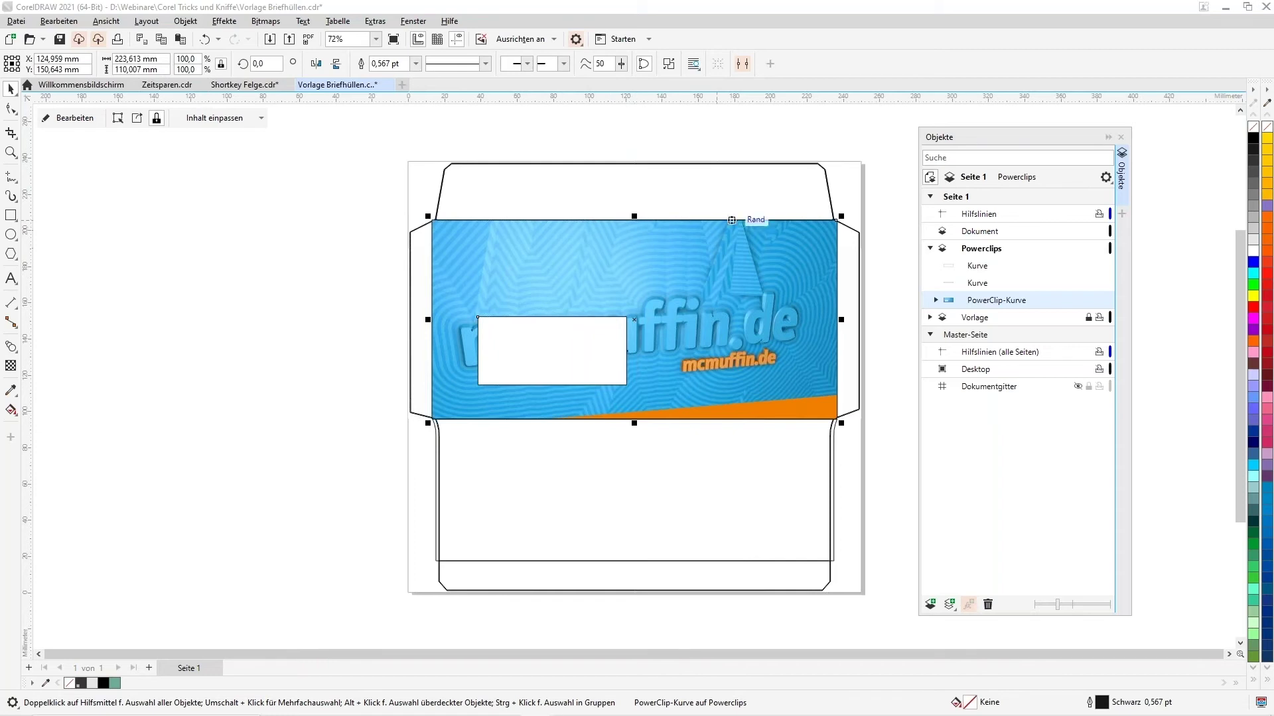
drag(963, 140, 954, 137)
click(359, 213)
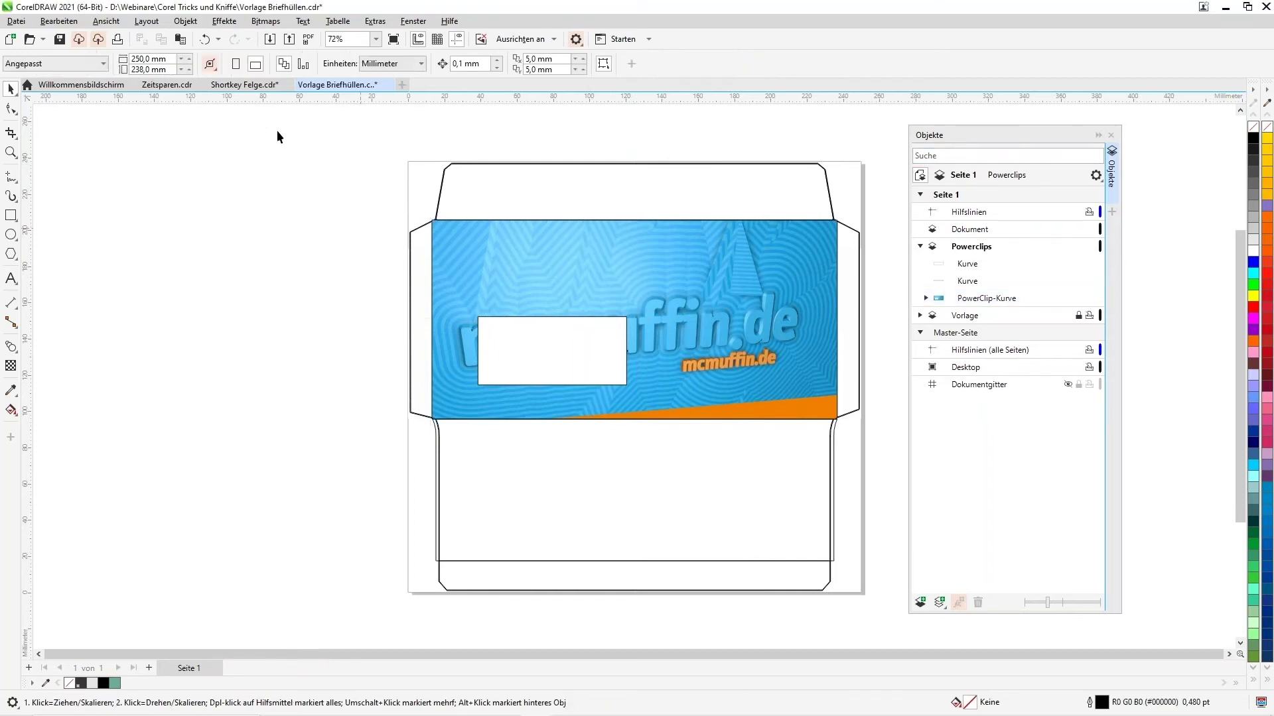
Create a new document from the saved template Briefhülle DIN lang
click(16, 22)
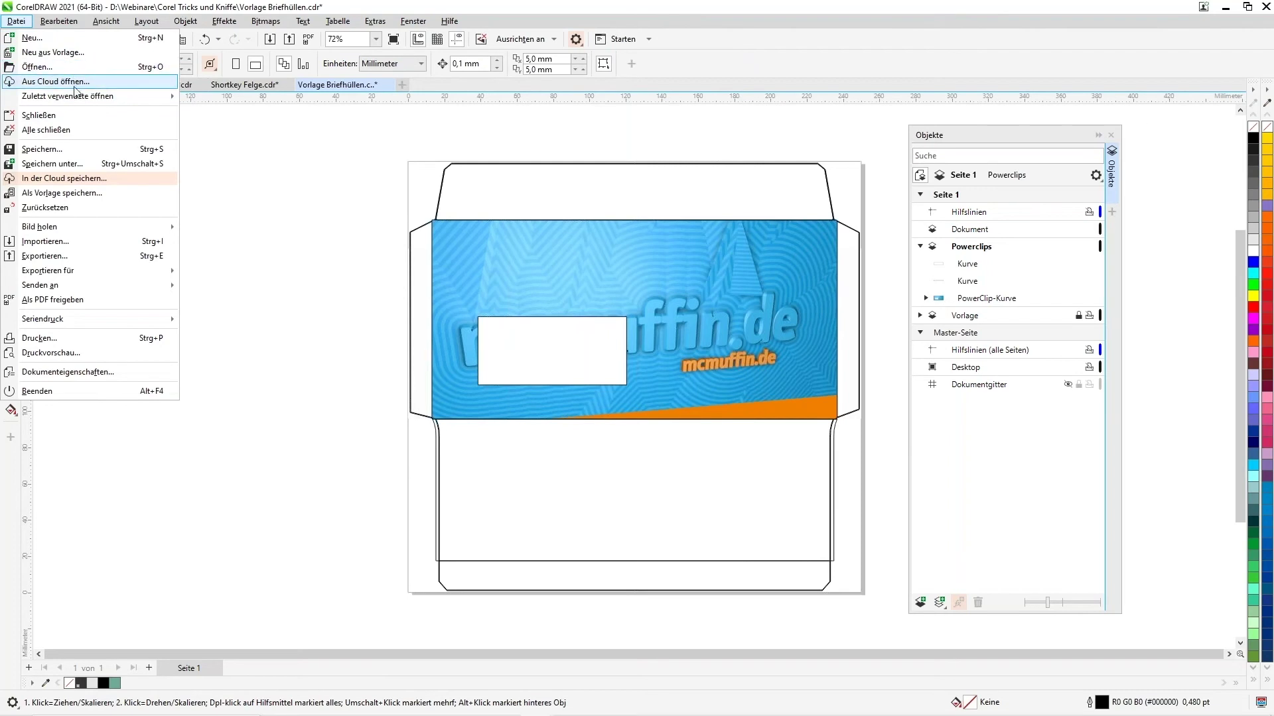
mouse_move(81, 98)
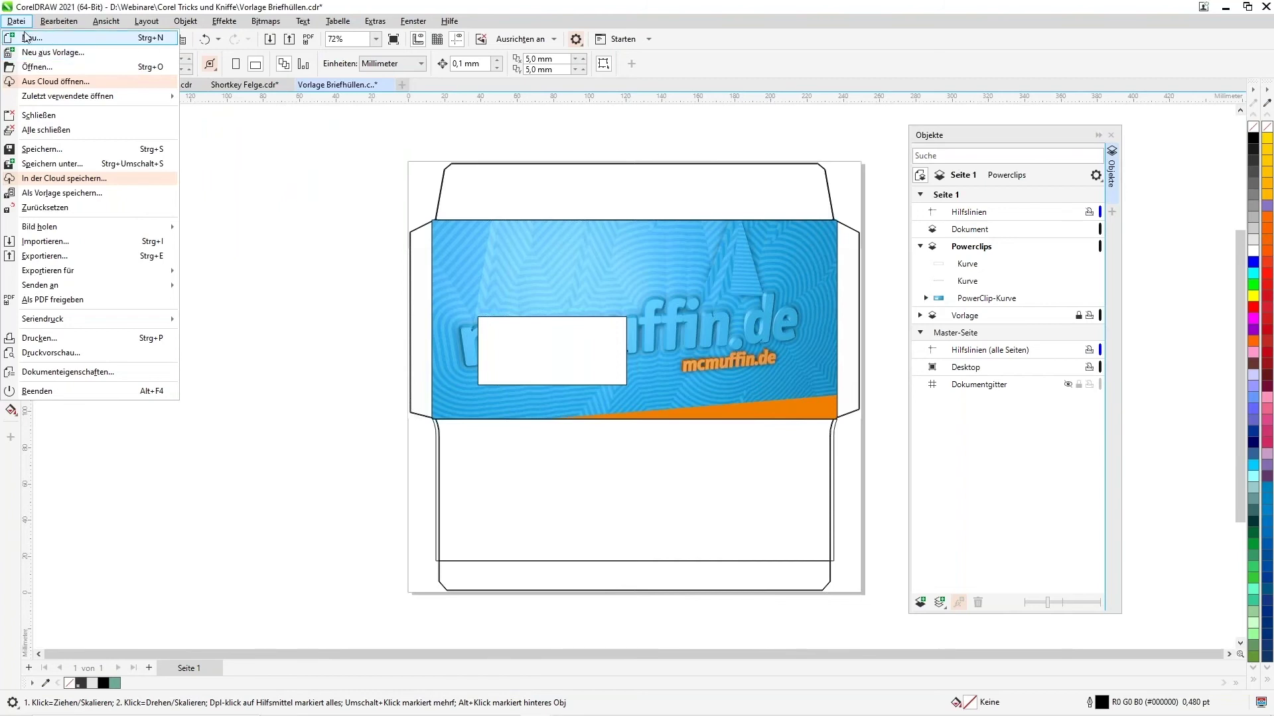
click(69, 55)
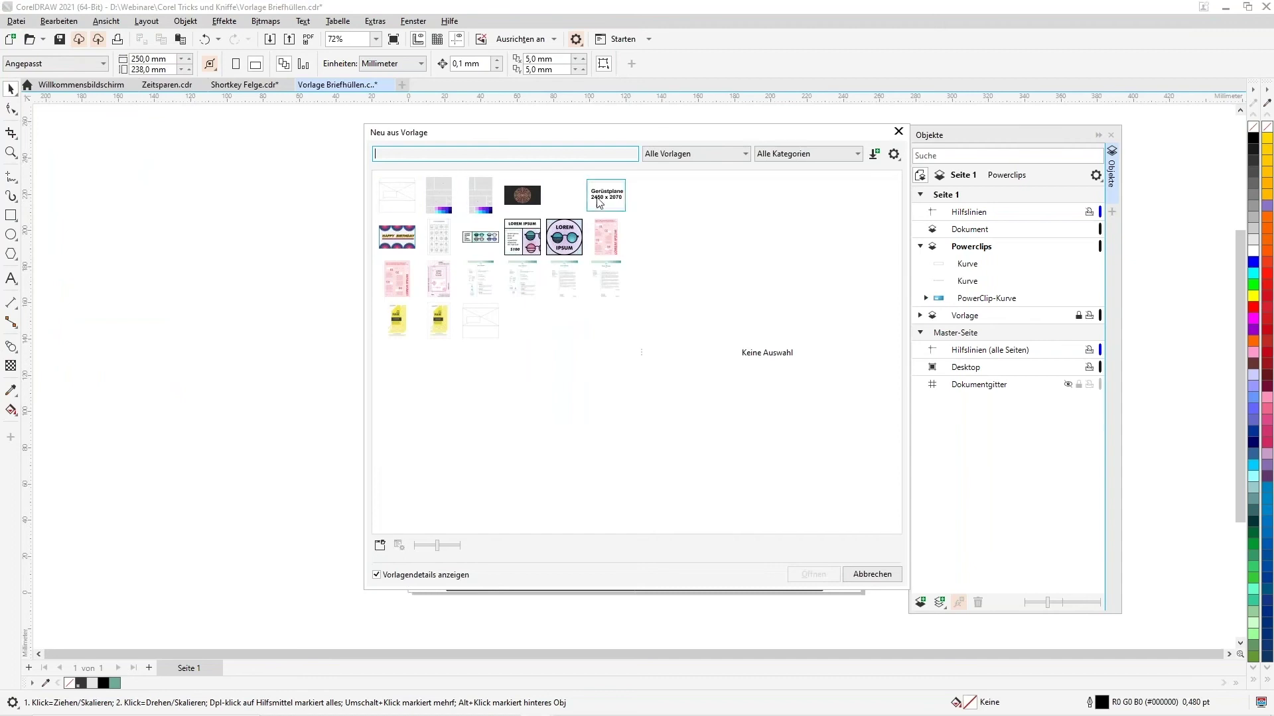
click(408, 201)
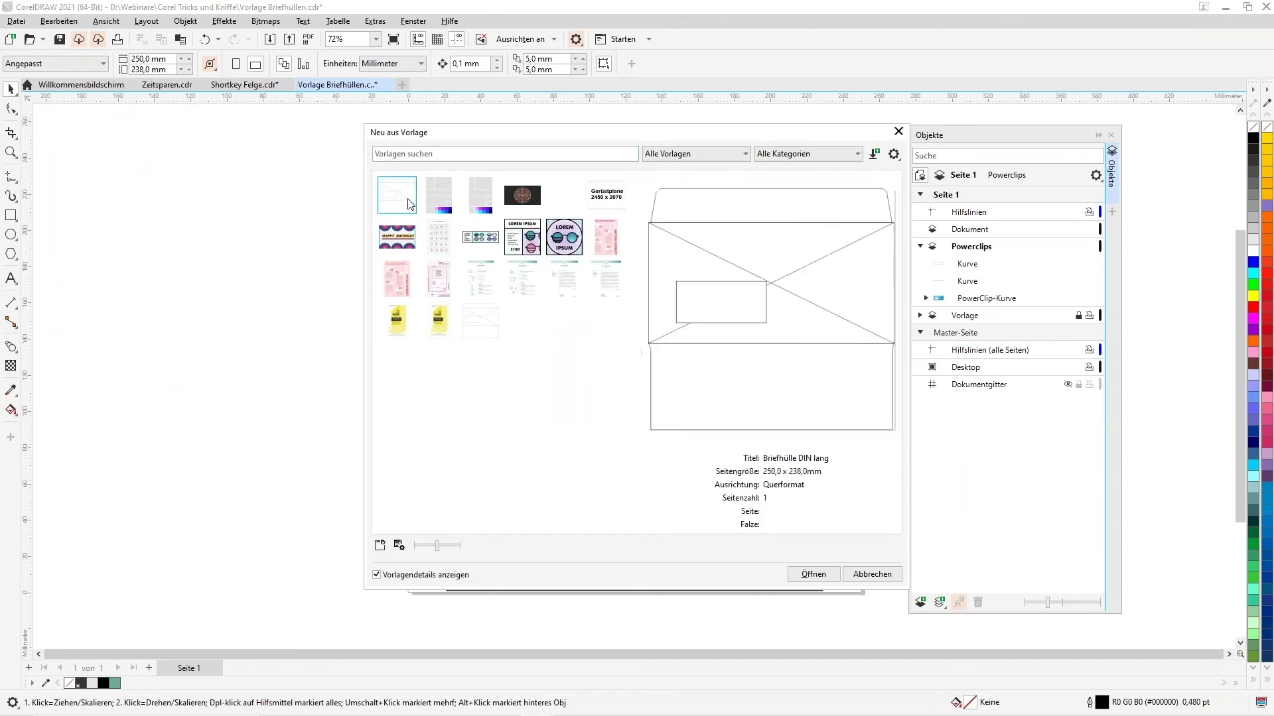
click(813, 575)
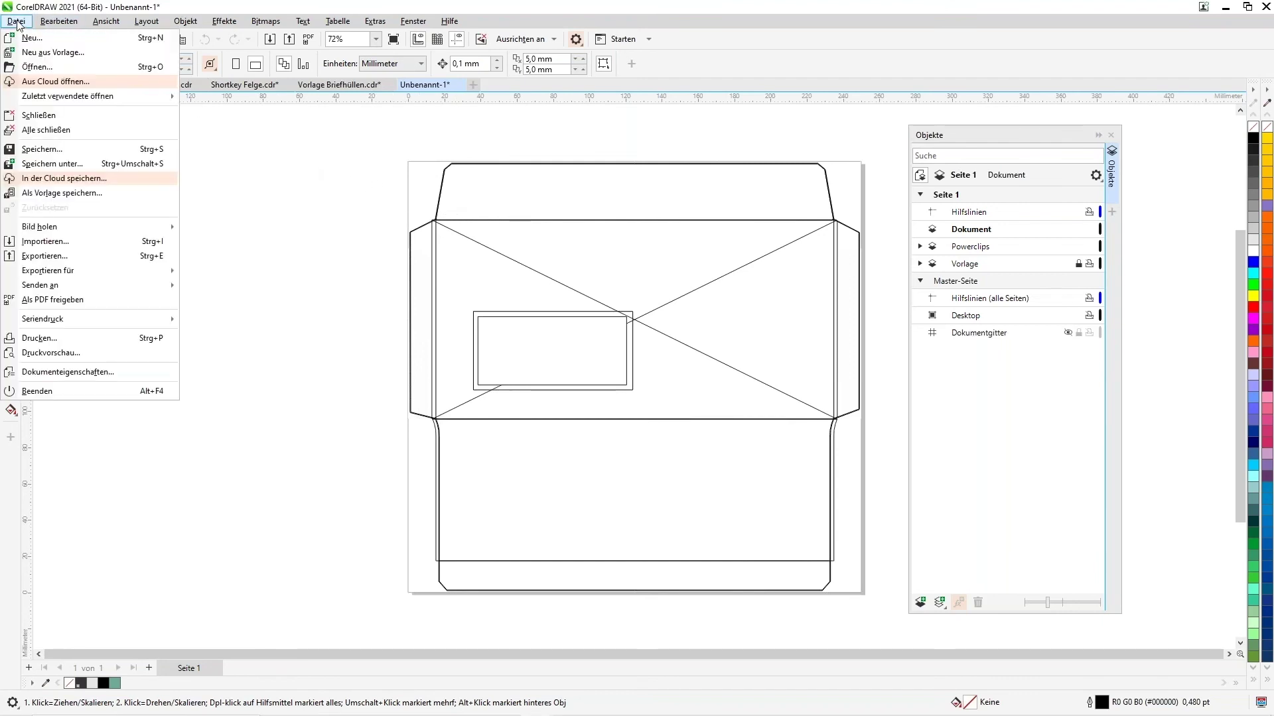
View the settings for saving the drawing as a template, cancel, and close the untitled document without saving
click(77, 194)
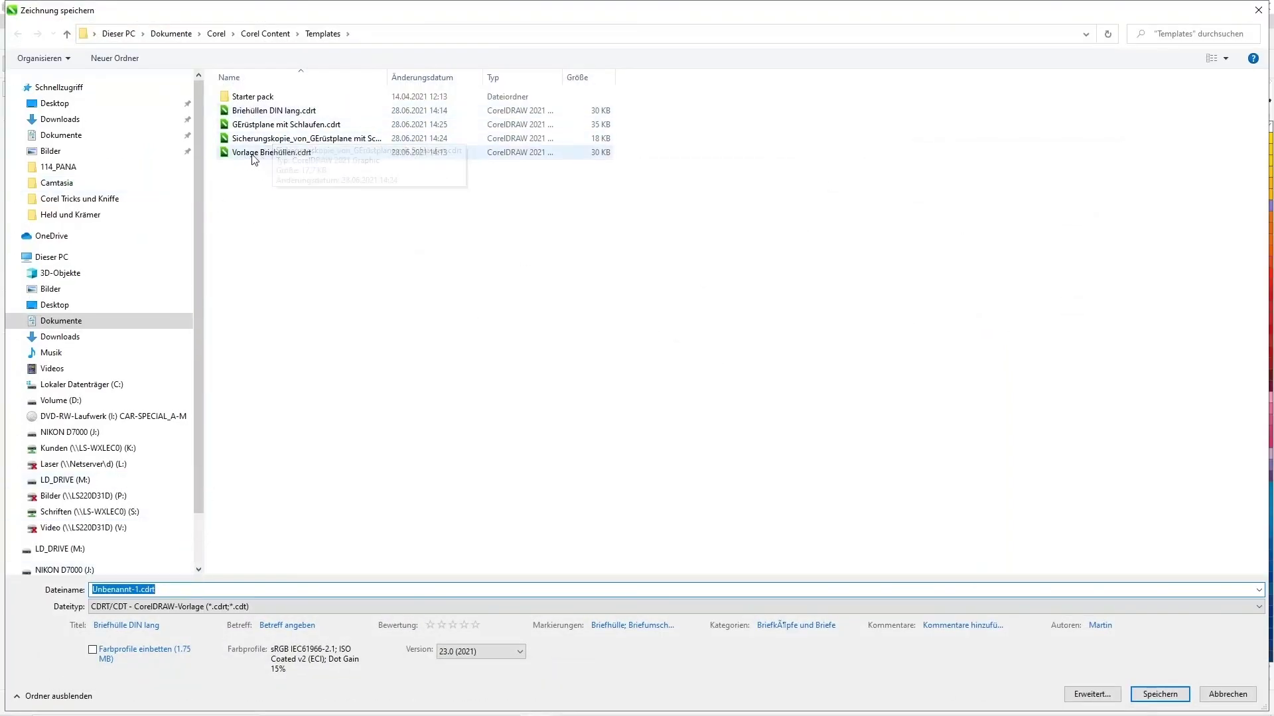
click(1228, 694)
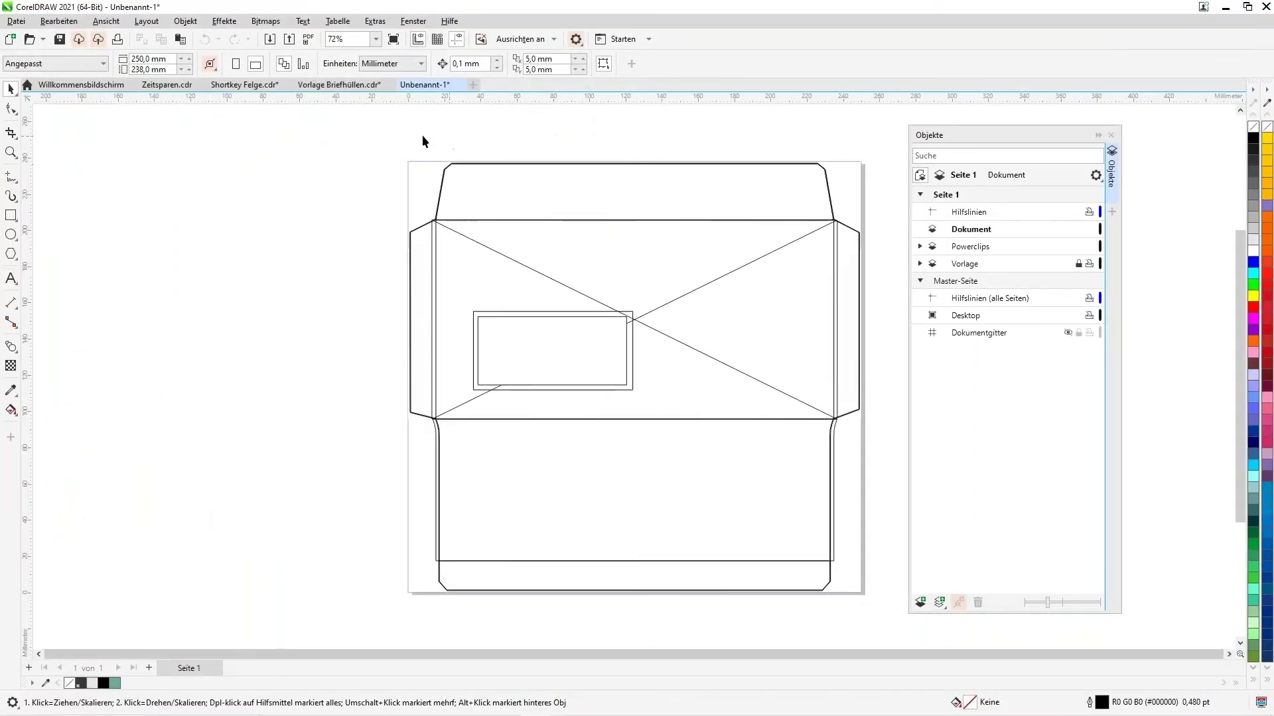
click(460, 85)
click(656, 395)
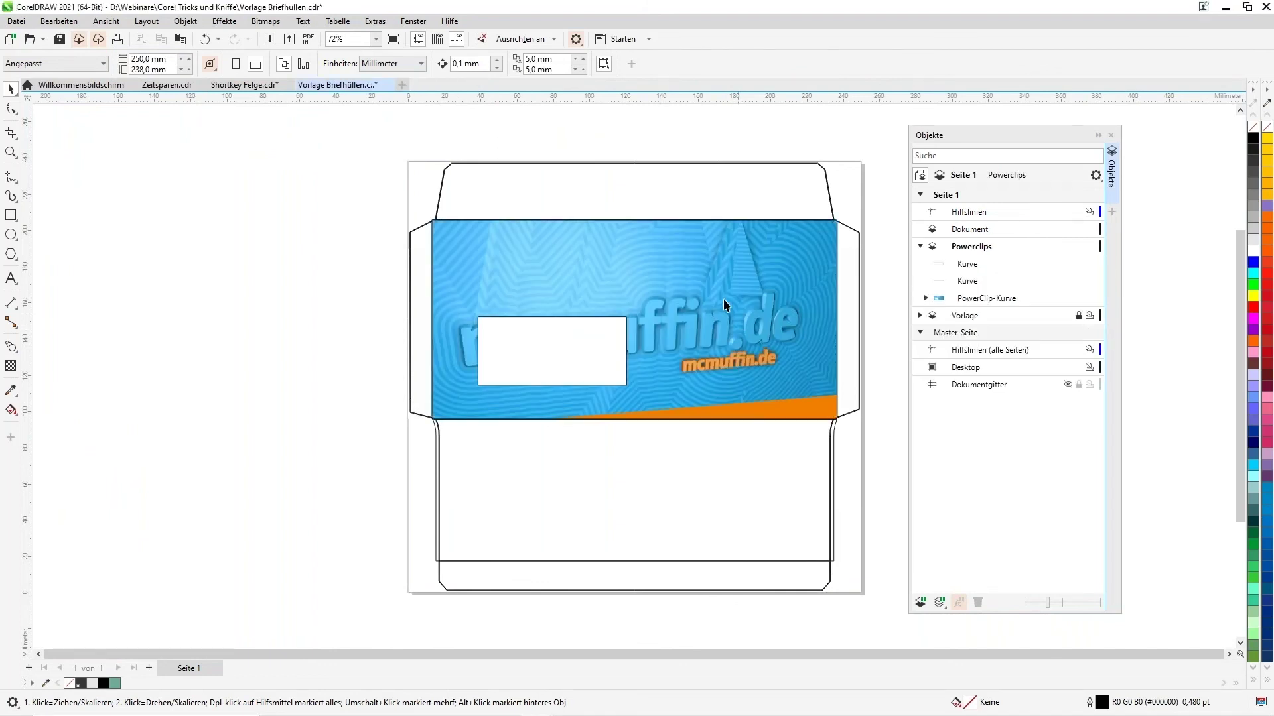
Switch back to Zeitsparen.cdr and go to the page following 10: Vorlagen
click(165, 85)
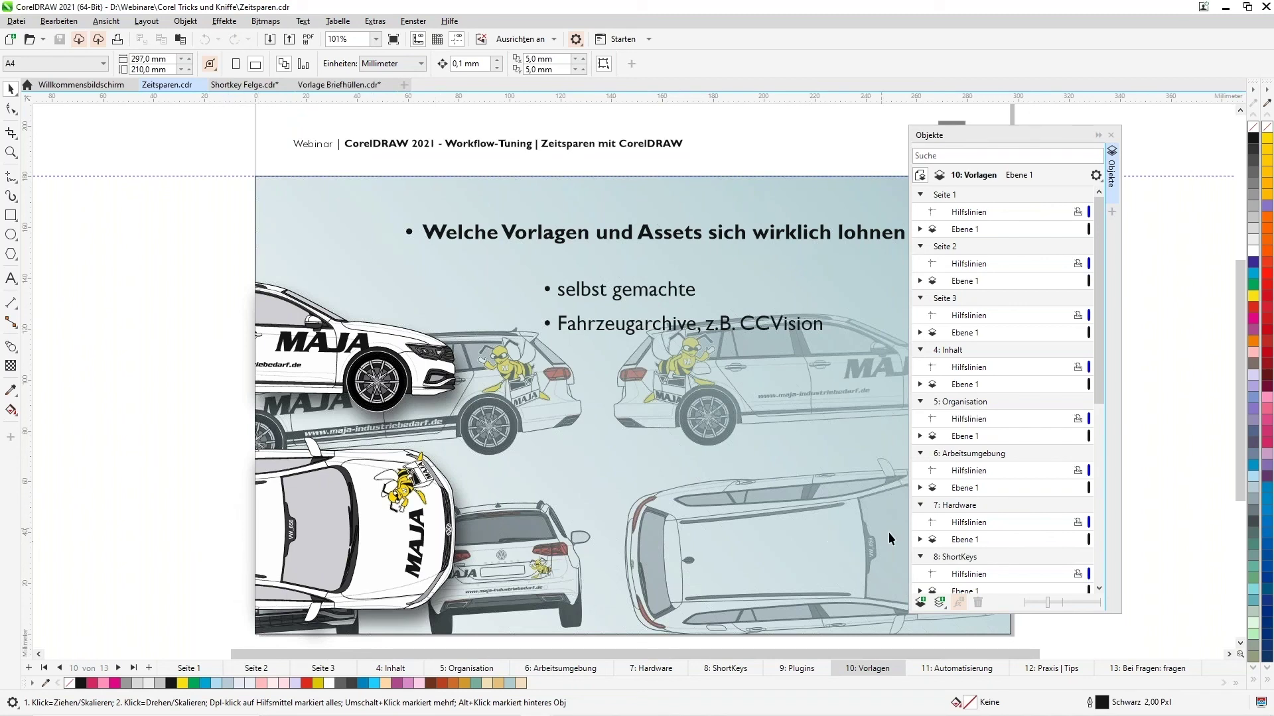
key(Page_Down)
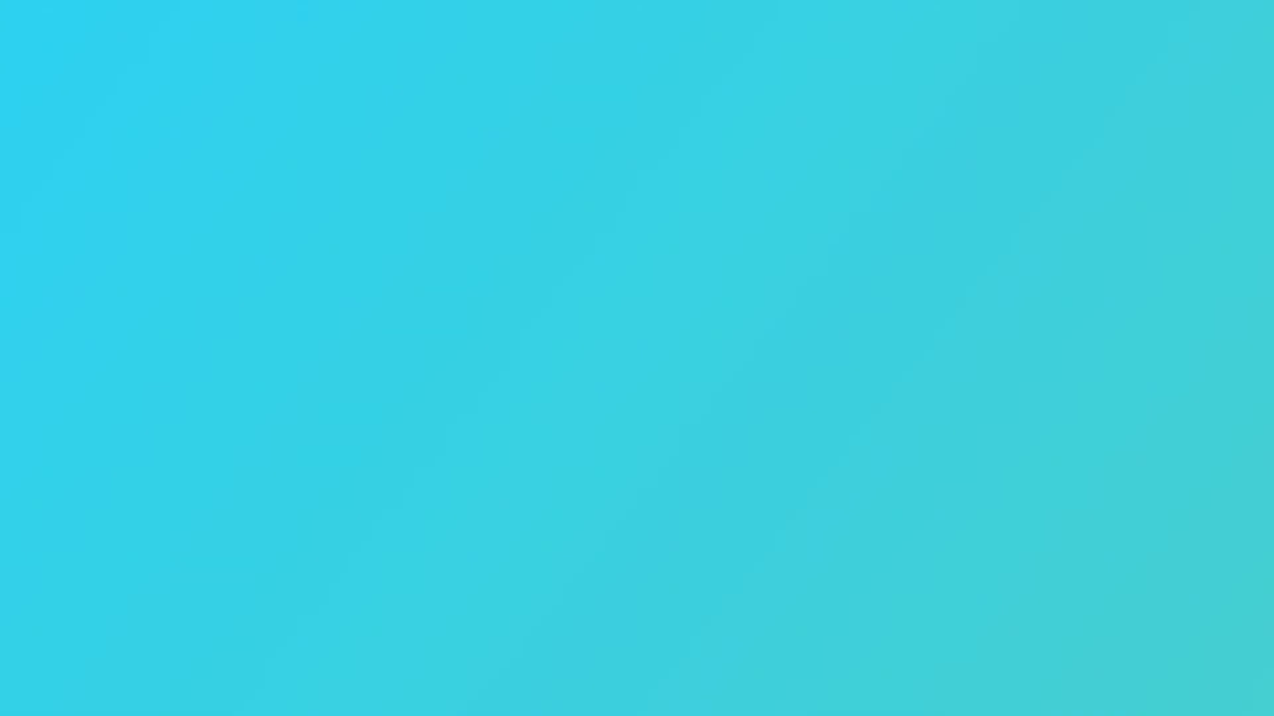